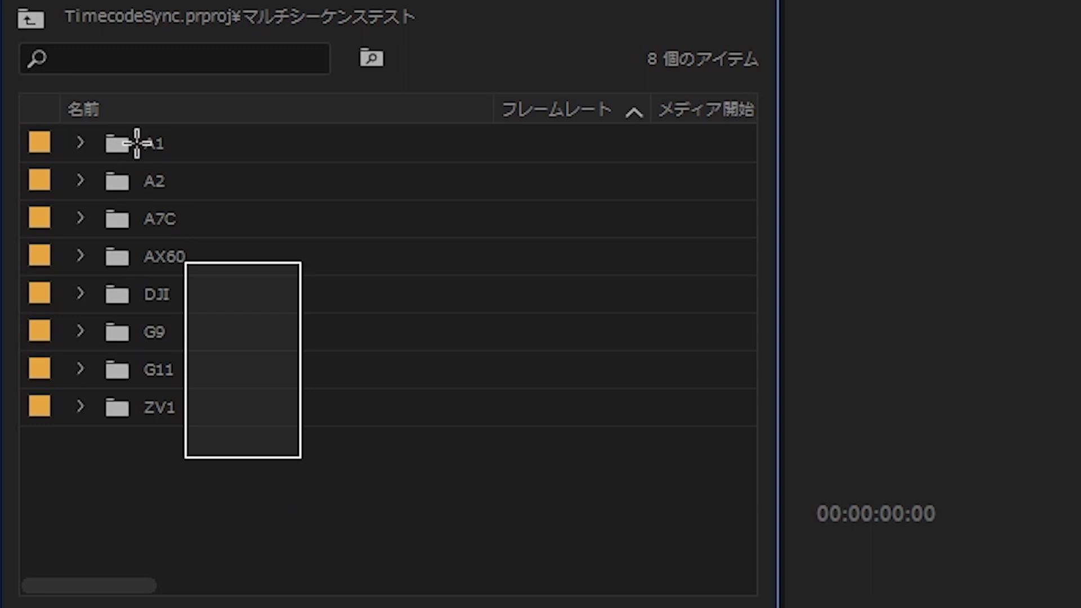
# Build a timecode-synced, camera-label multicam source sequence from all eight camera folders and open it in the timeline.
pyautogui.moveTo(136, 143); pyautogui.dragTo(136, 143)
pyautogui.rightClick(136, 143)
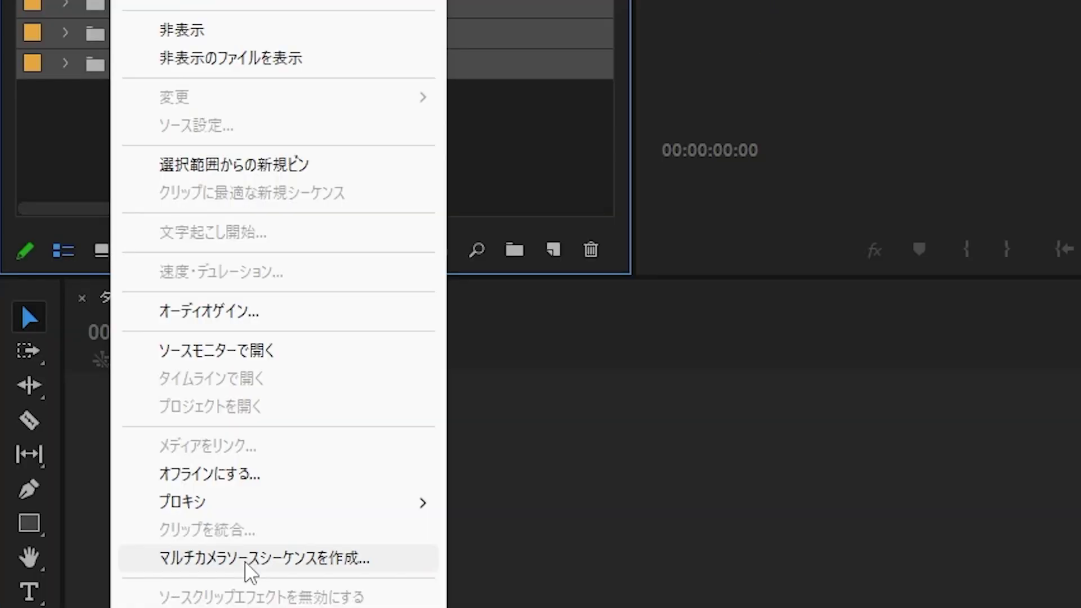
pyautogui.click(249, 571)
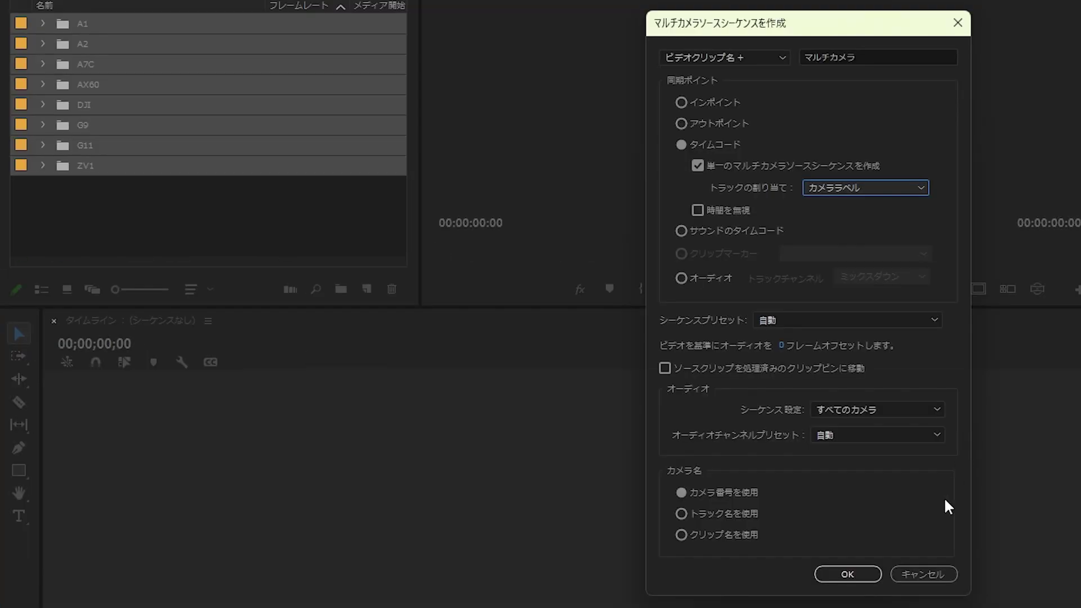
pyautogui.click(860, 582)
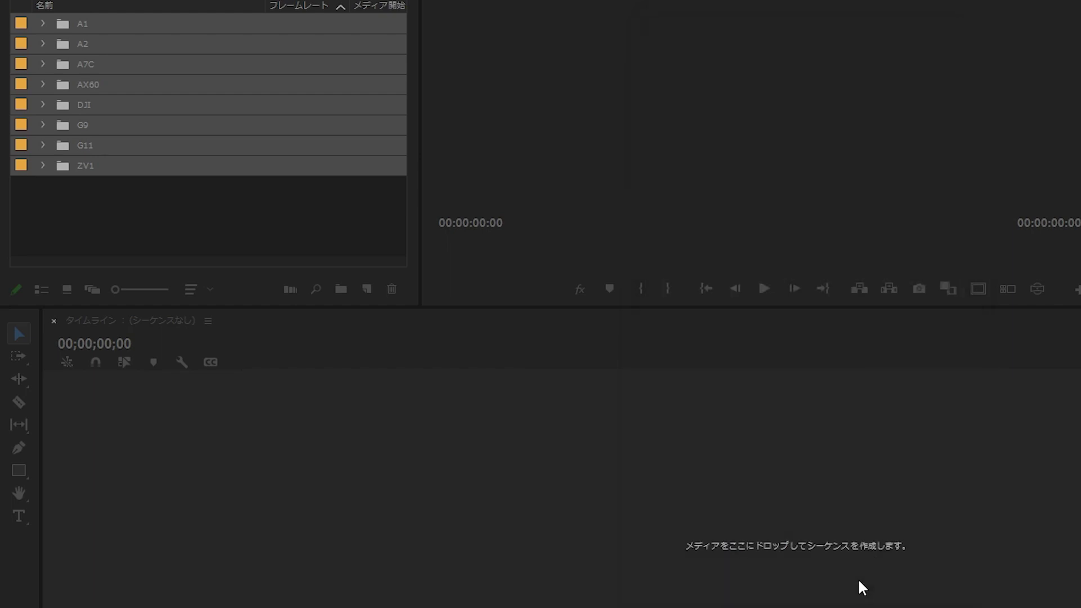
pyautogui.rightClick(62, 185)
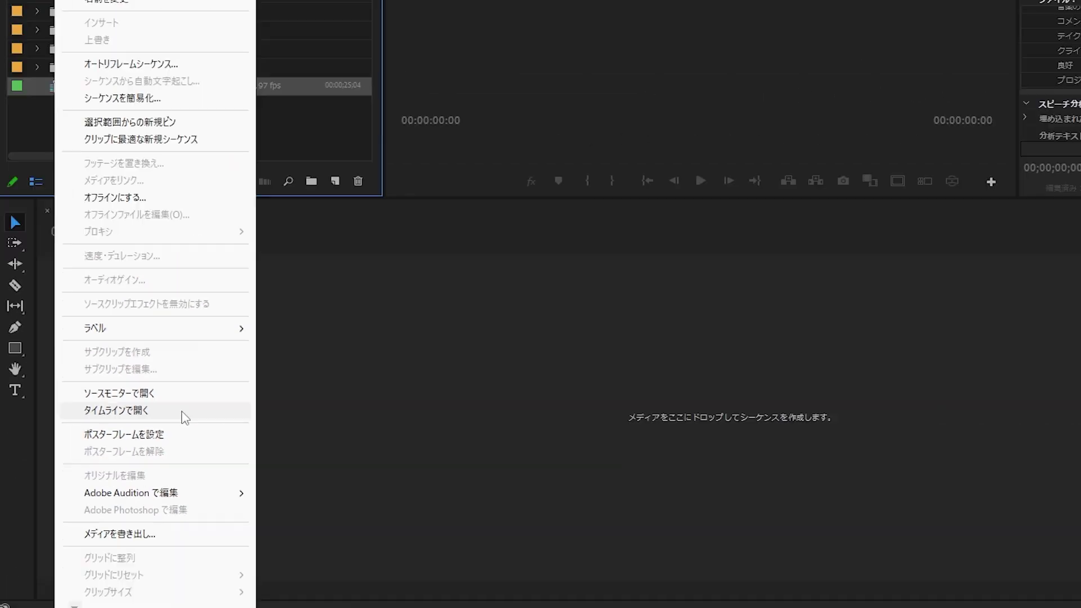
pyautogui.click(181, 413)
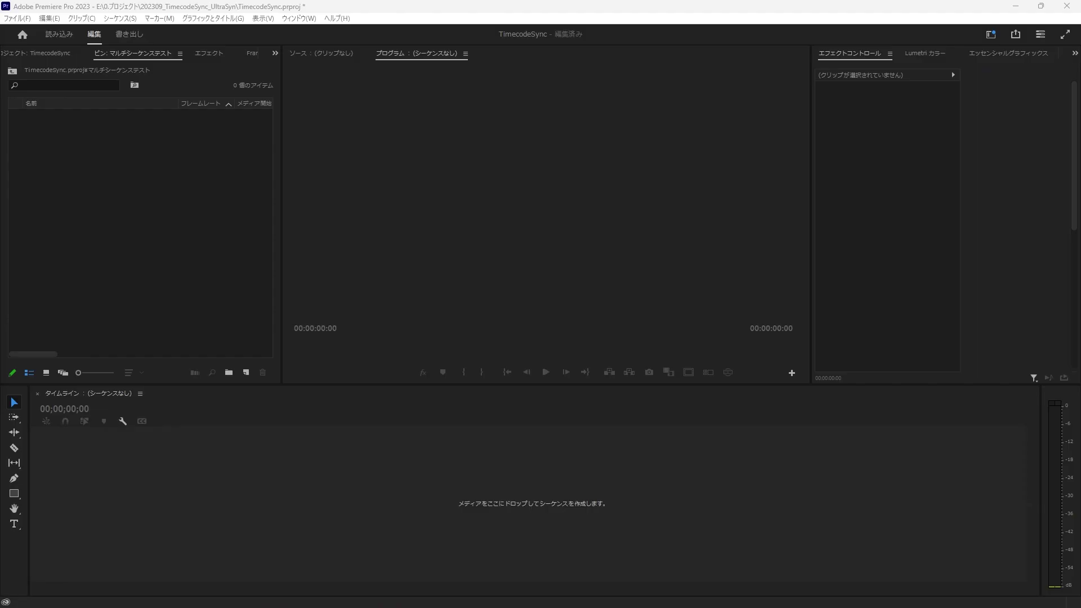
# Import the camera folders A1, A2, A7C, AX60, DJI, G9, G11 and ZV1 into the empty bin.
pyautogui.moveTo(128, 22); pyautogui.dragTo(165, 192)
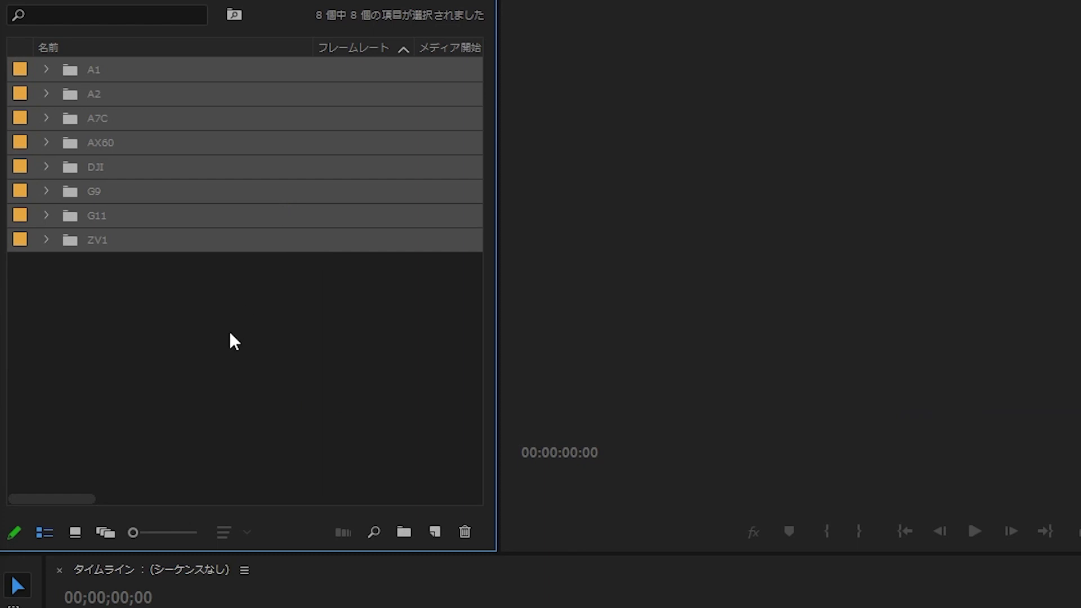
# Deselect the folders and expand A1, A2, A7C, AX60, DJI and G9 to show their clips.
pyautogui.click(230, 334)
pyautogui.click(45, 69)
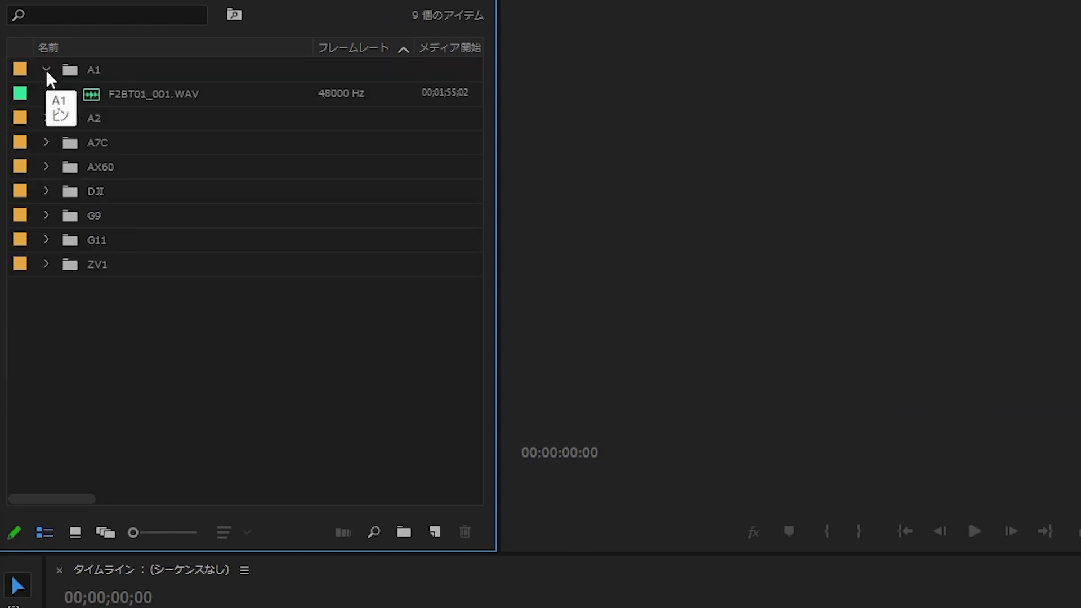
pyautogui.click(48, 117)
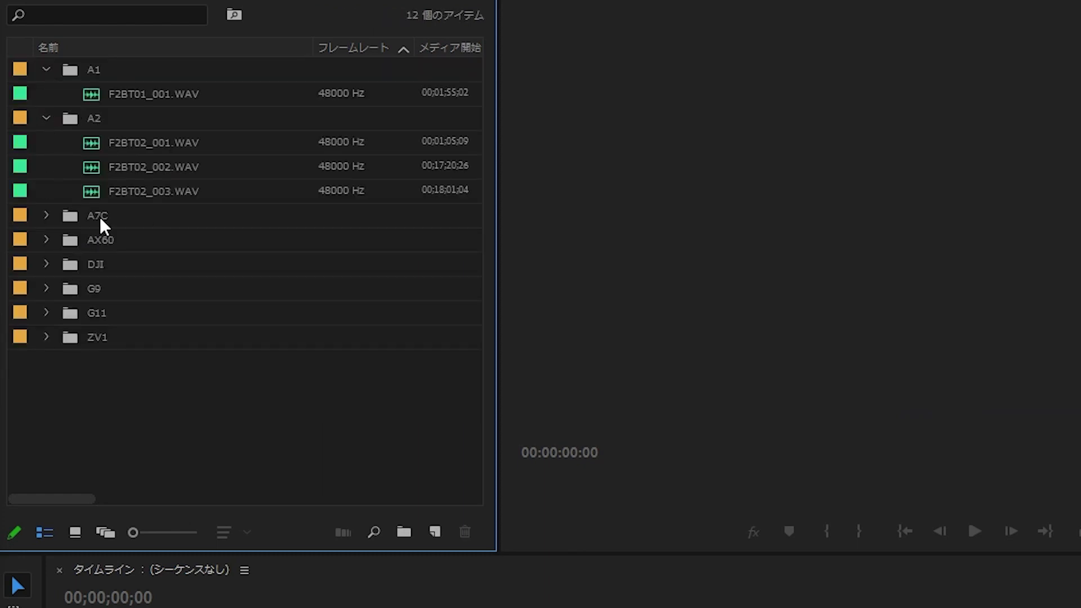
pyautogui.click(46, 215)
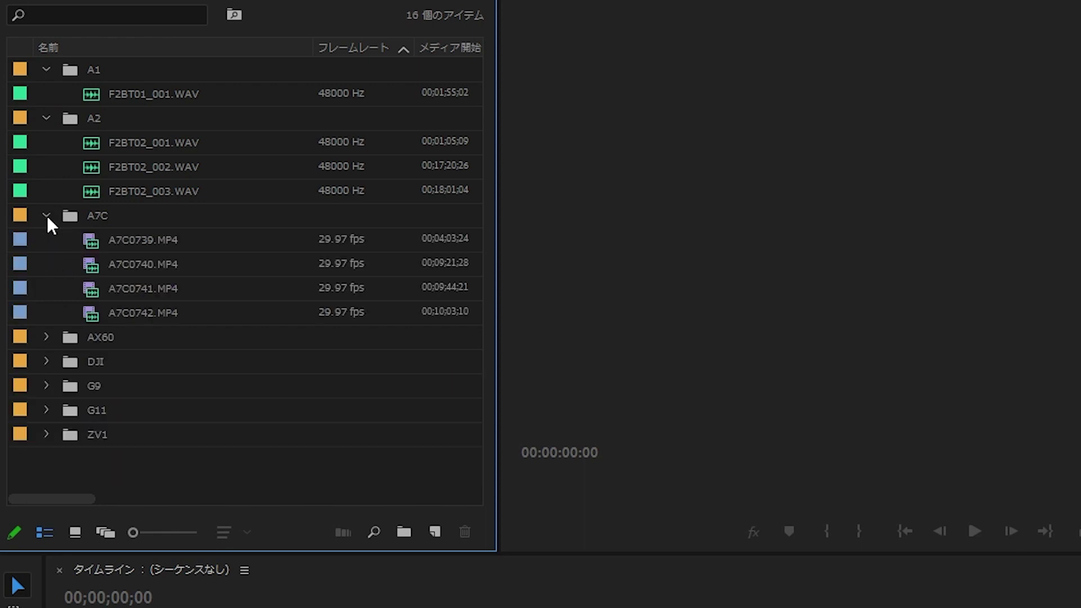
pyautogui.click(46, 337)
pyautogui.scroll(-1, 46, 337)
pyautogui.click(46, 386)
pyautogui.scroll(-1, 45, 386)
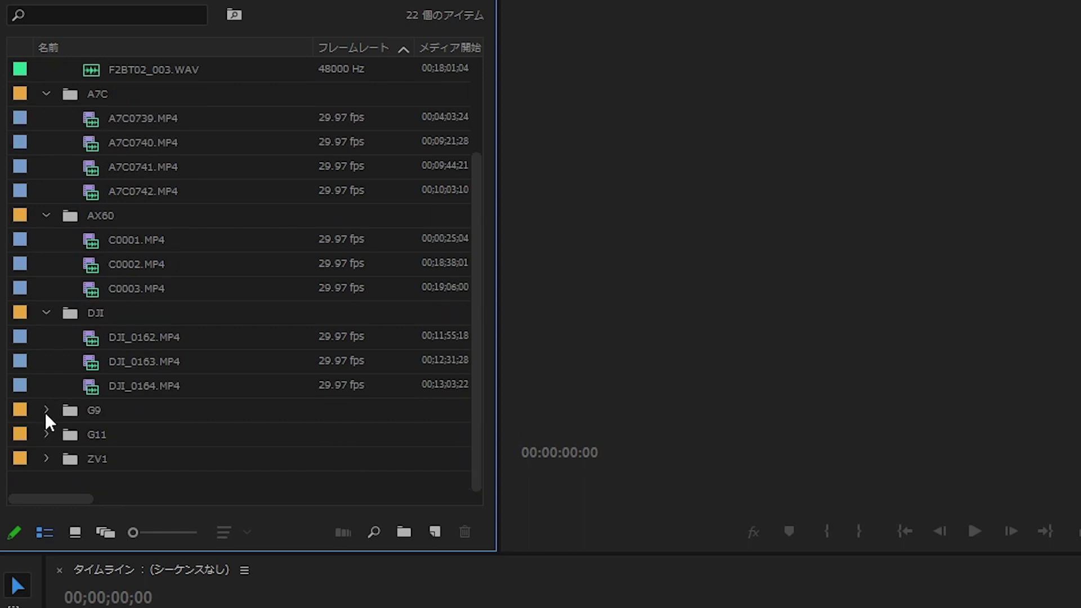
pyautogui.click(46, 412)
pyautogui.scroll(-1, 45, 412)
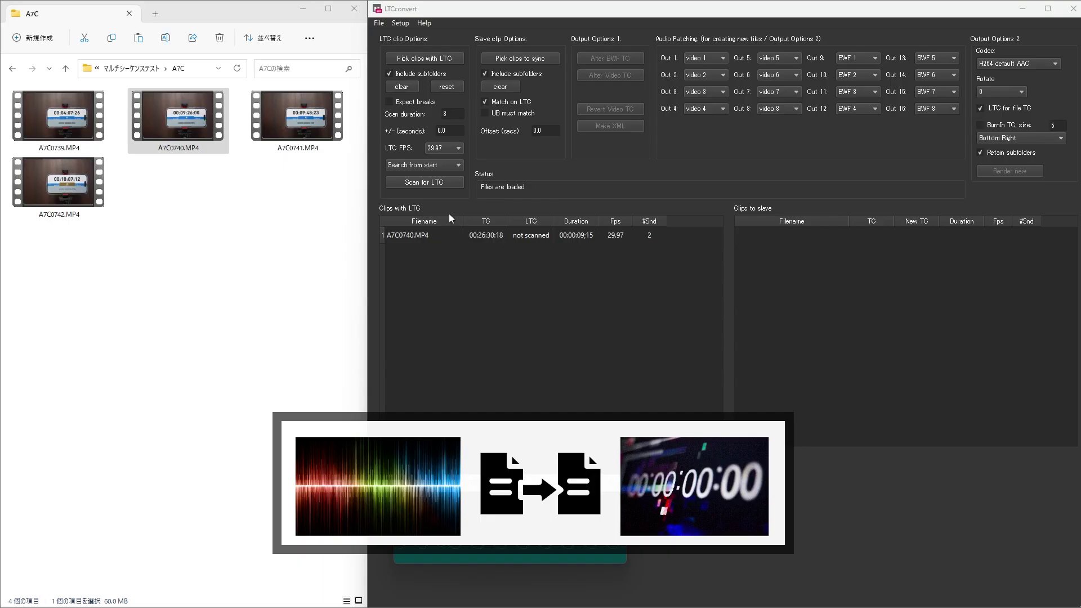
# Scan A7C0740.MP4 for LTC and overwrite its video timecode with it.
pyautogui.click(440, 181)
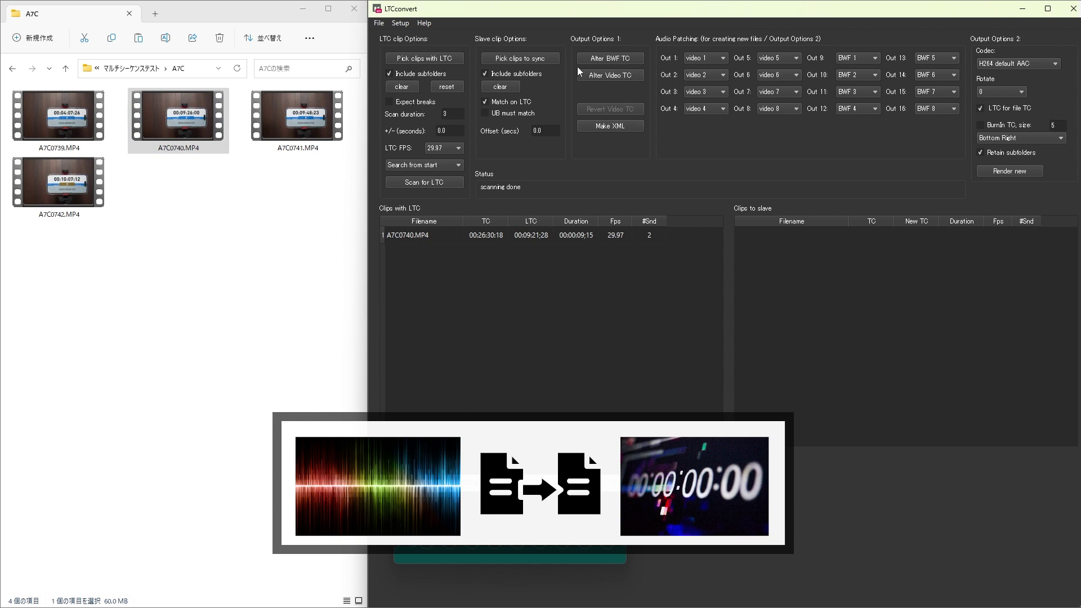
pyautogui.click(600, 73)
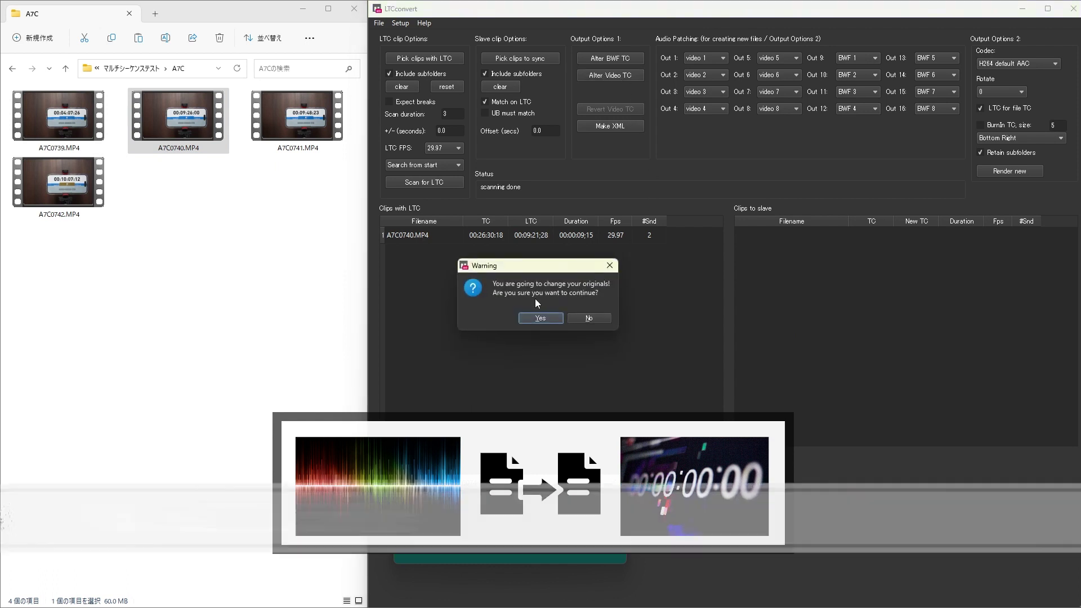
pyautogui.click(536, 324)
pyautogui.click(791, 329)
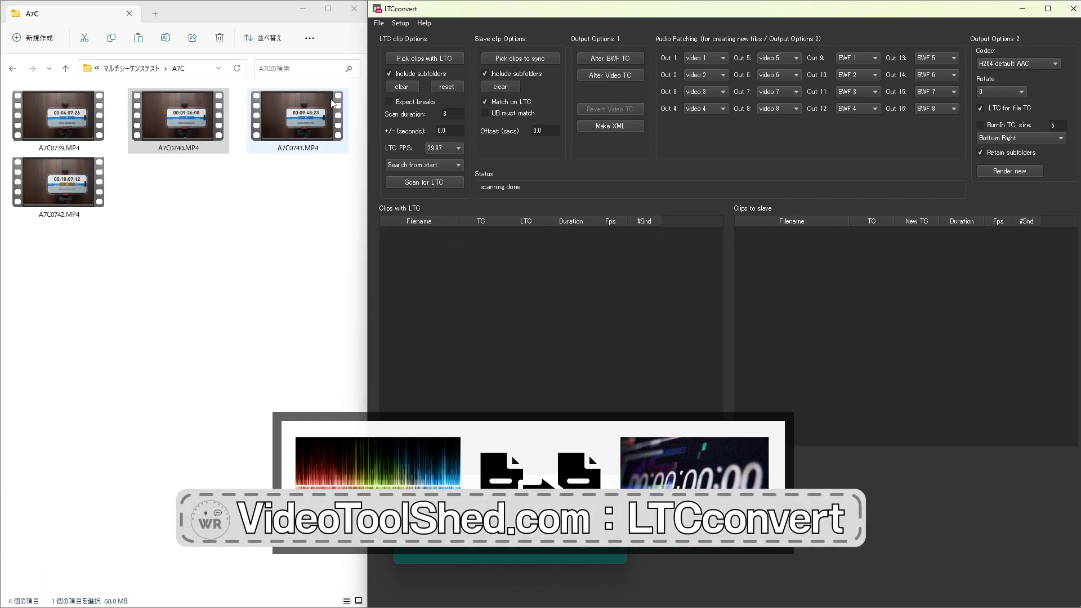
# Load A7C0741.MP4, scan its LTC and overwrite its video timecode.
pyautogui.moveTo(297, 116); pyautogui.dragTo(462, 290)
pyautogui.click(445, 184)
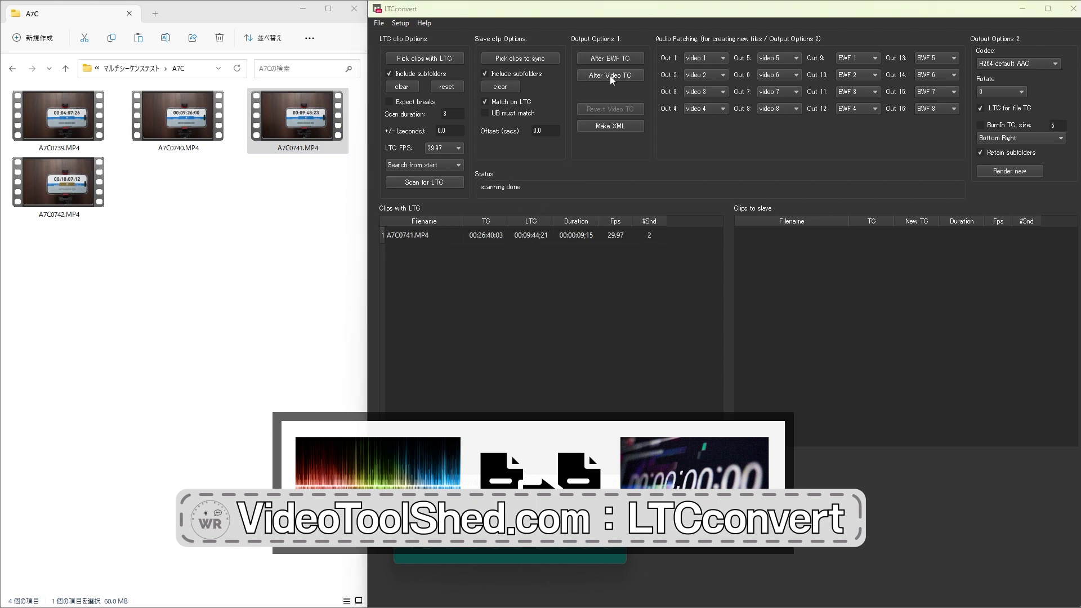
pyautogui.click(612, 79)
pyautogui.click(553, 323)
pyautogui.click(767, 332)
# Load A7C0742.MP4, scan its LTC and overwrite its video timecode.
pyautogui.moveTo(59, 181); pyautogui.dragTo(451, 307)
pyautogui.click(439, 182)
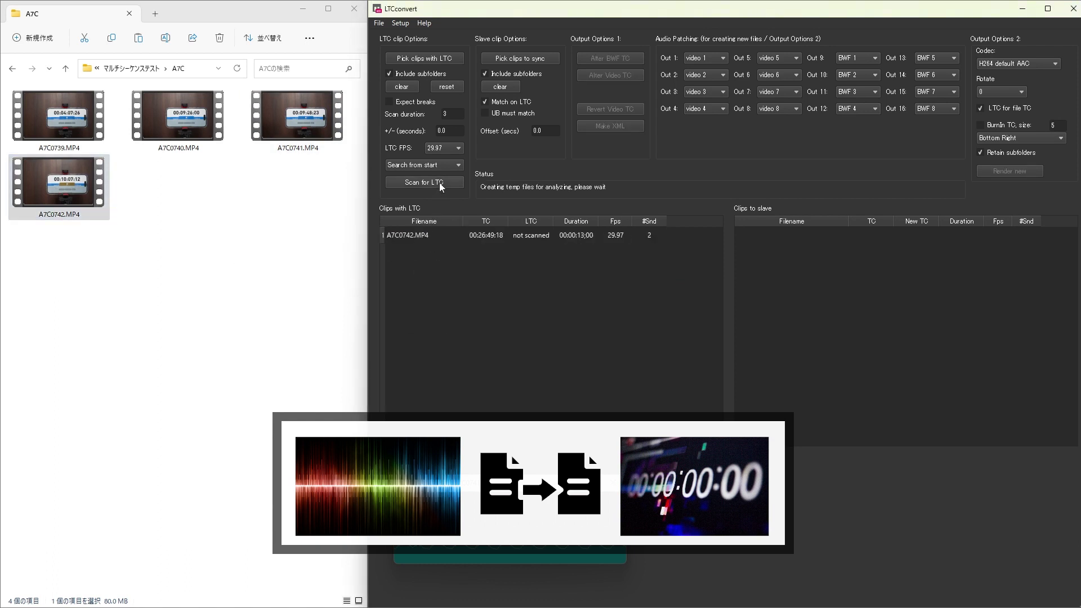
pyautogui.click(625, 75)
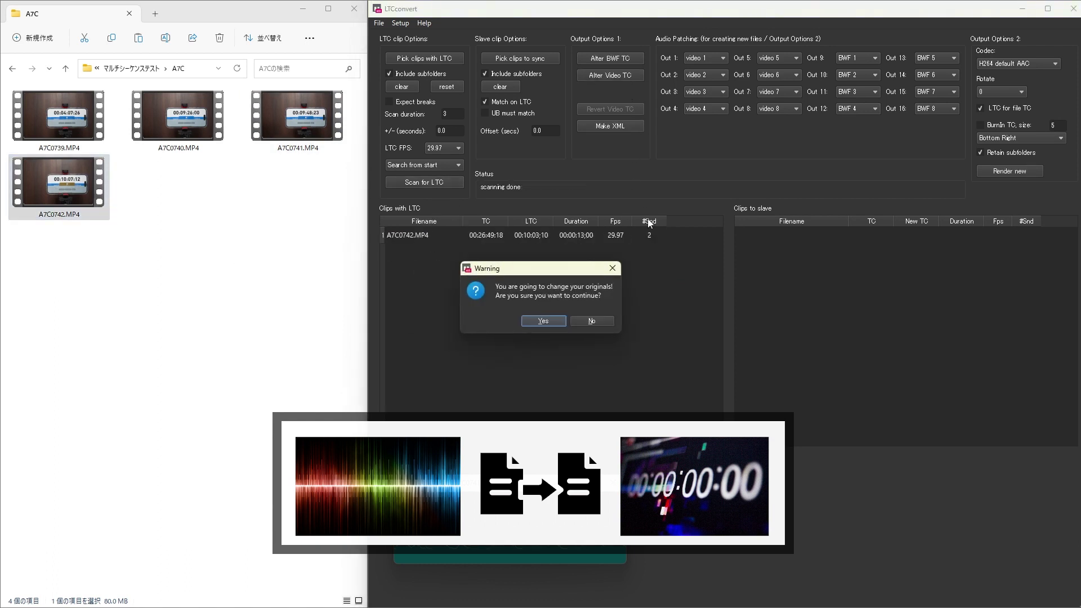
pyautogui.click(544, 321)
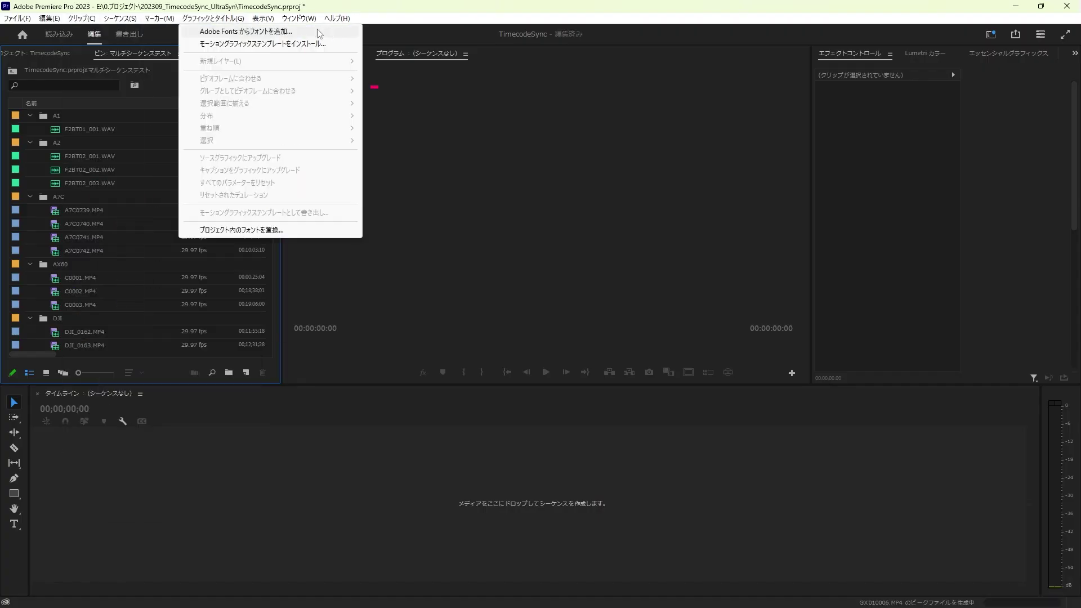
pyautogui.moveTo(299, 18)
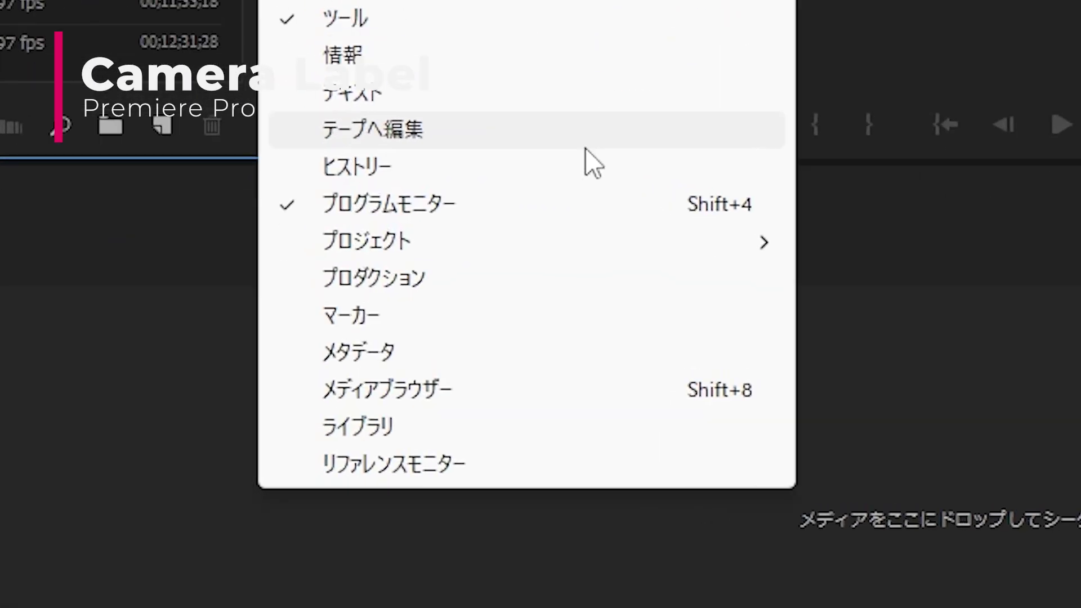
# Show the Metadata panel with the ダイナミックメディア group expanded and scroll the schema list.
pyautogui.click(568, 360)
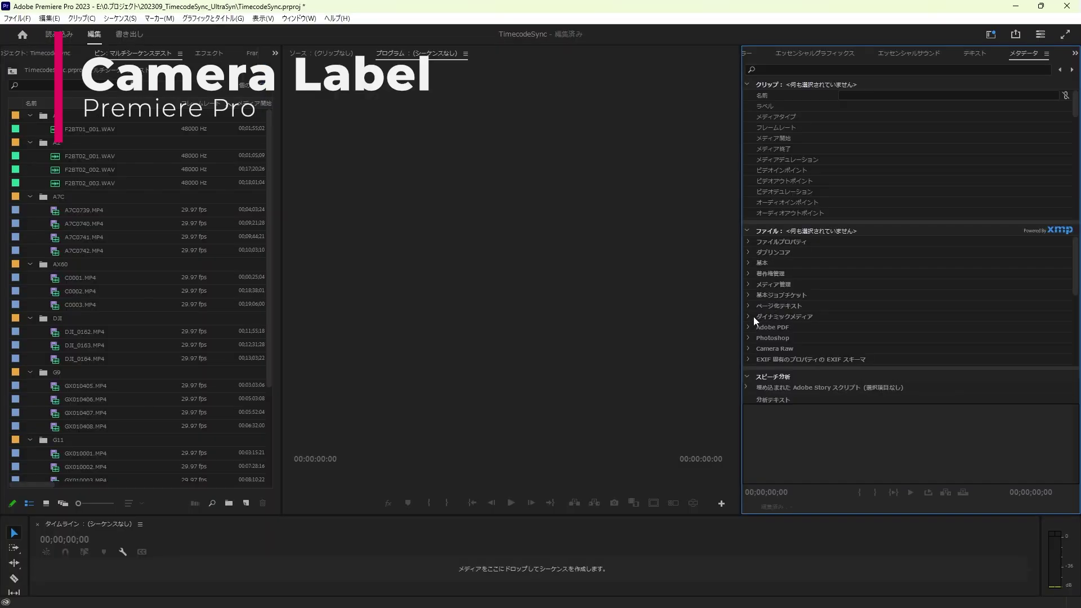
pyautogui.click(748, 316)
pyautogui.moveTo(1074, 135)
pyautogui.mouseDown()
pyautogui.moveTo(1063, 283)
pyautogui.moveTo(1030, 384)
pyautogui.moveTo(1033, 415)
pyautogui.mouseUp()
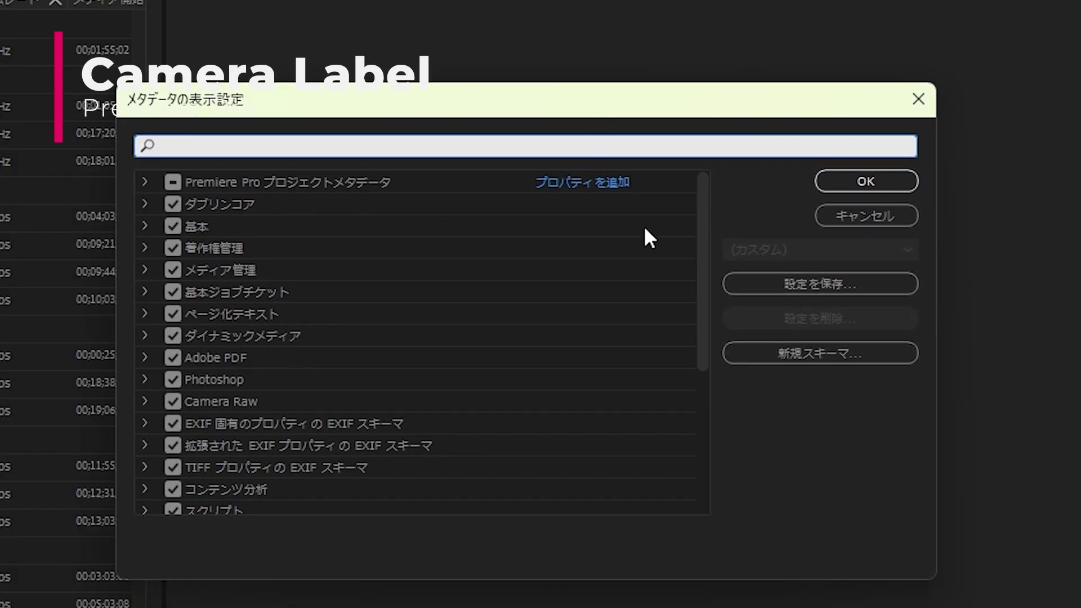
pyautogui.moveTo(703, 268); pyautogui.dragTo(704, 441)
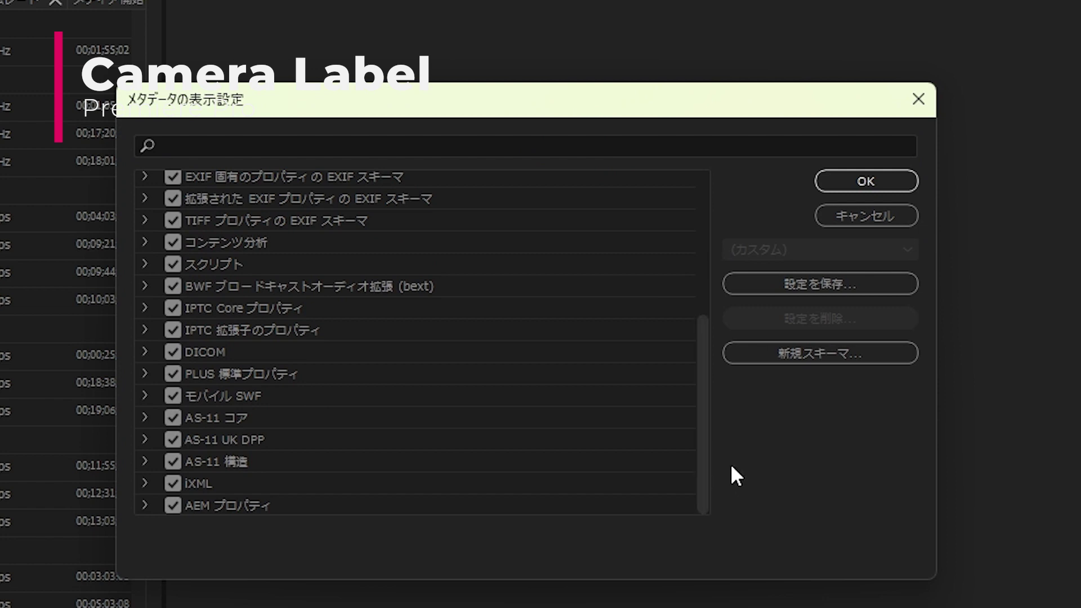
pyautogui.moveTo(701, 471); pyautogui.dragTo(679, 311)
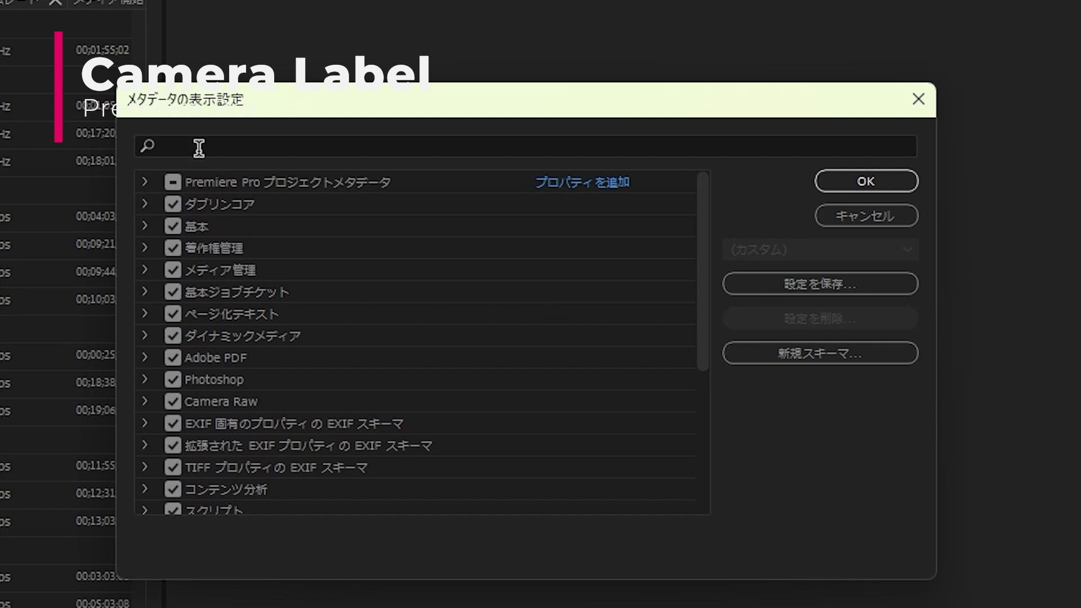
# Filter properties by カメラ, toggle カメララベル display, then select the three F2BT02 audio clips.
pyautogui.click(210, 139)
pyautogui.write('カメラ')
pyautogui.press('Return')
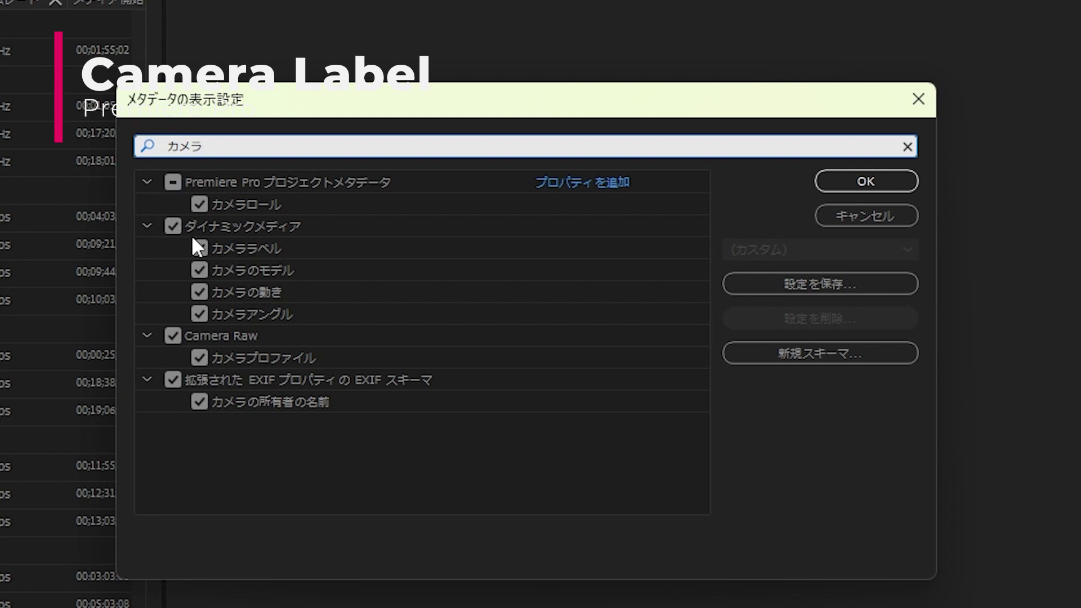
pyautogui.click(196, 245)
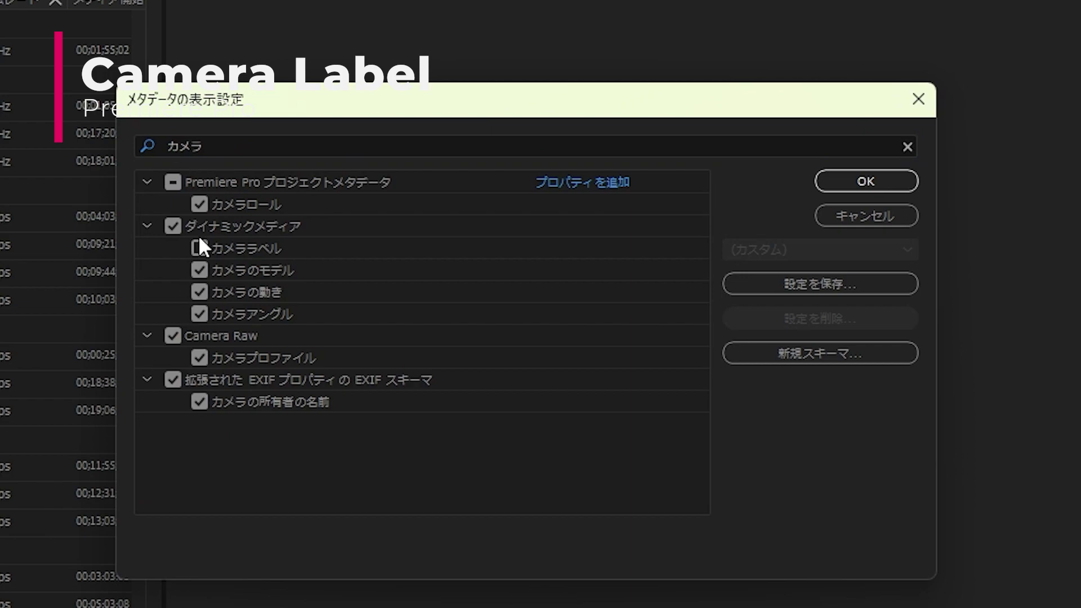
pyautogui.press('Return')
pyautogui.keyDown('shift'); pyautogui.click(83, 185); pyautogui.keyUp('shift')
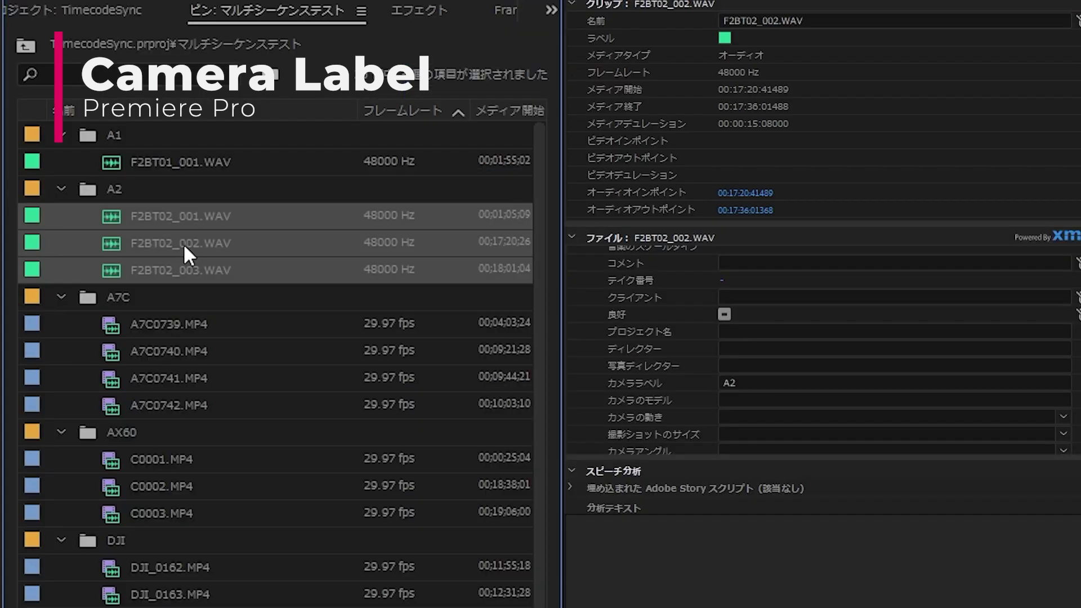
# Set the Camera Label of the A7C clips to 'A7C' and the AX60 clips to 'X60'.
pyautogui.click(172, 324)
pyautogui.keyDown('shift'); pyautogui.click(168, 405); pyautogui.keyUp('shift')
pyautogui.click(775, 386)
pyautogui.write('A7C')
pyautogui.press('Return')
pyautogui.click(161, 460)
pyautogui.keyDown('shift'); pyautogui.click(162, 514); pyautogui.keyUp('shift')
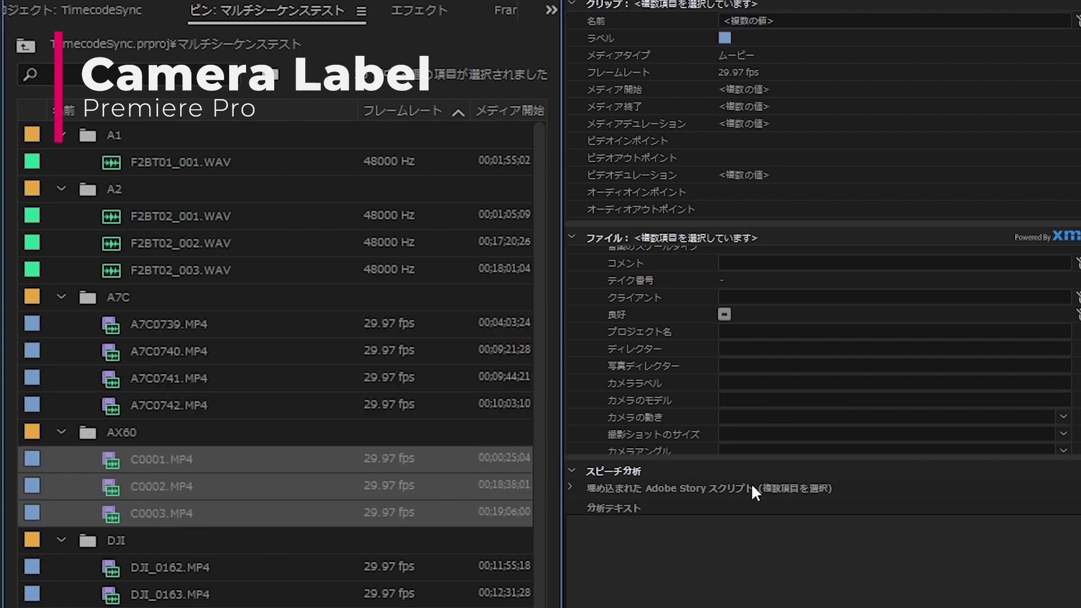
pyautogui.click(758, 383)
pyautogui.write('X60')
pyautogui.press('Return')
# Set the Camera Label of the DJI clips to 'DJI' and the G9 clips to 'G9'.
pyautogui.click(182, 491)
pyautogui.click(175, 565)
pyautogui.keyDown('shift'); pyautogui.click(169, 594); pyautogui.keyUp('shift')
pyautogui.click(777, 386)
pyautogui.write('DJI')
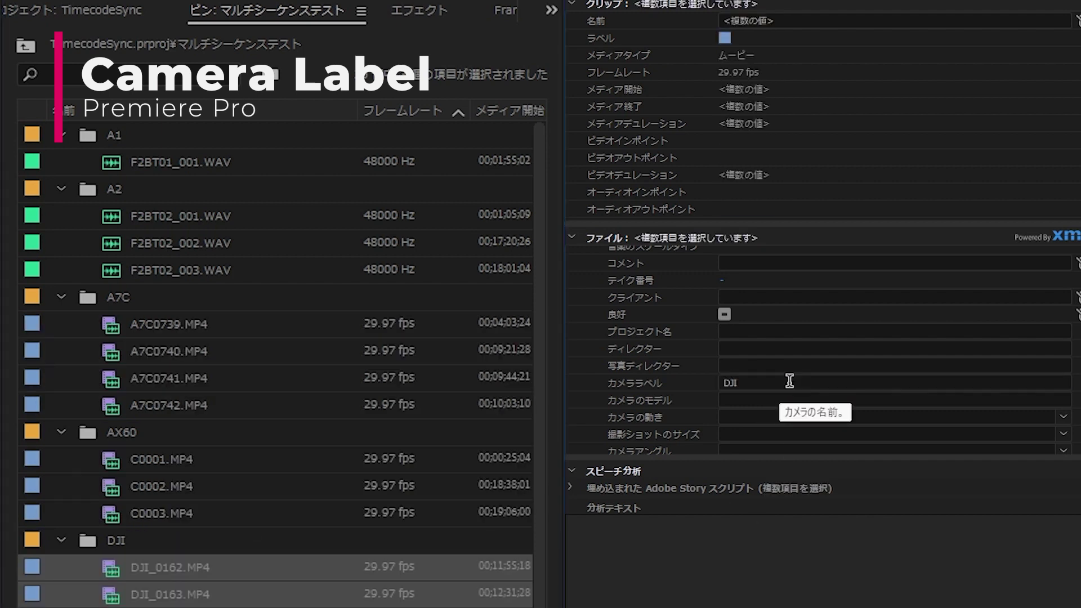
pyautogui.press('Return')
pyautogui.scroll(-5, 169, 478)
pyautogui.click(168, 431)
pyautogui.keyDown('shift'); pyautogui.click(156, 512); pyautogui.keyUp('shift')
pyautogui.click(788, 383)
pyautogui.write('G9')
pyautogui.press('Return')
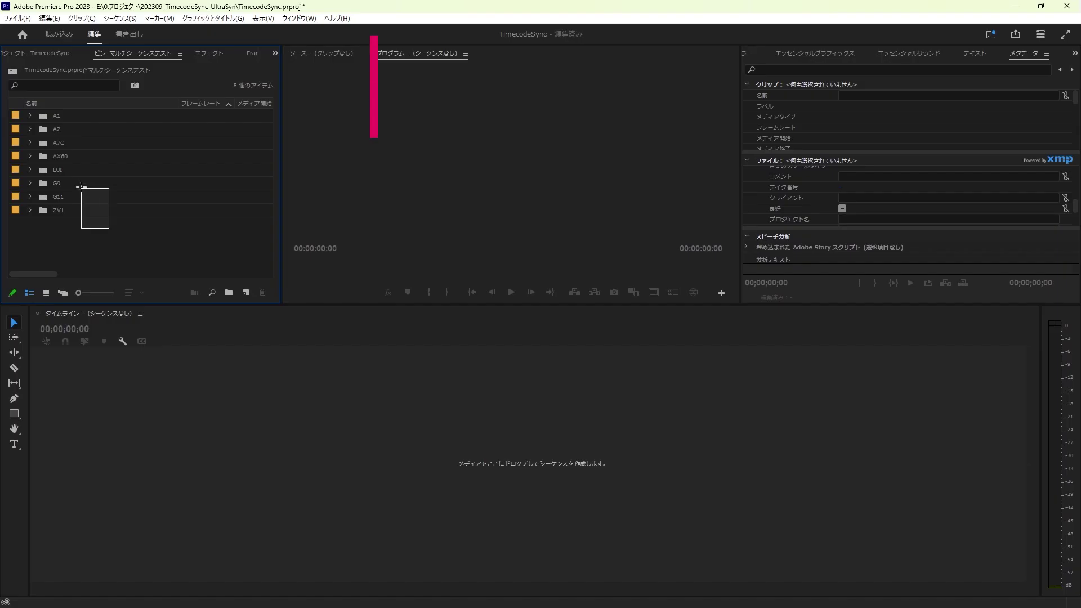
pyautogui.moveTo(51, 116); pyautogui.dragTo(51, 119)
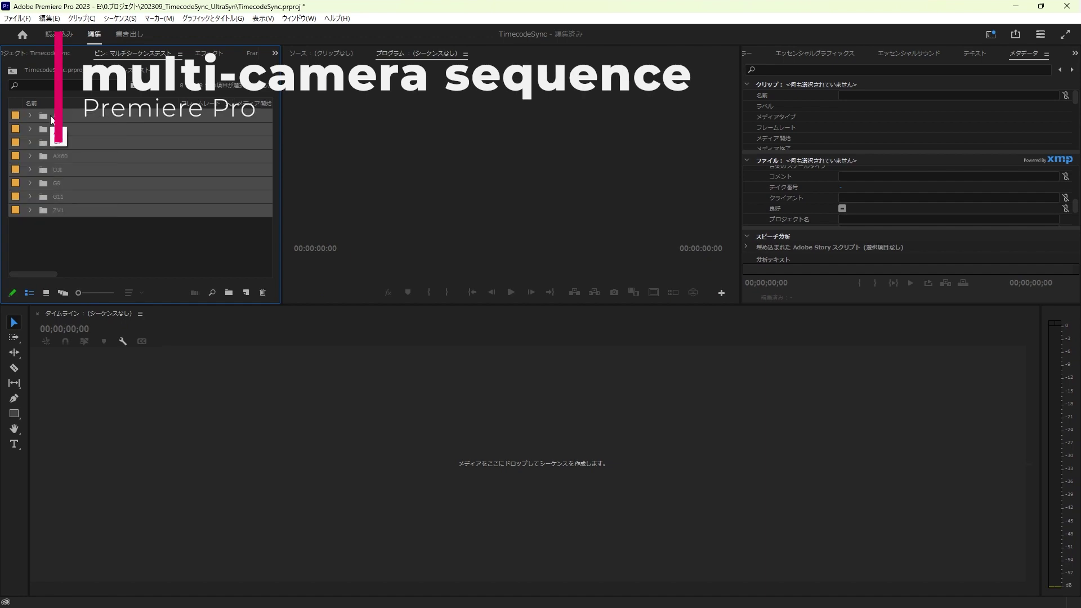
# Create one multi-camera source sequence from the folders, synced by Timecode, tracks assigned by Camera Label.
pyautogui.rightClick(51, 119)
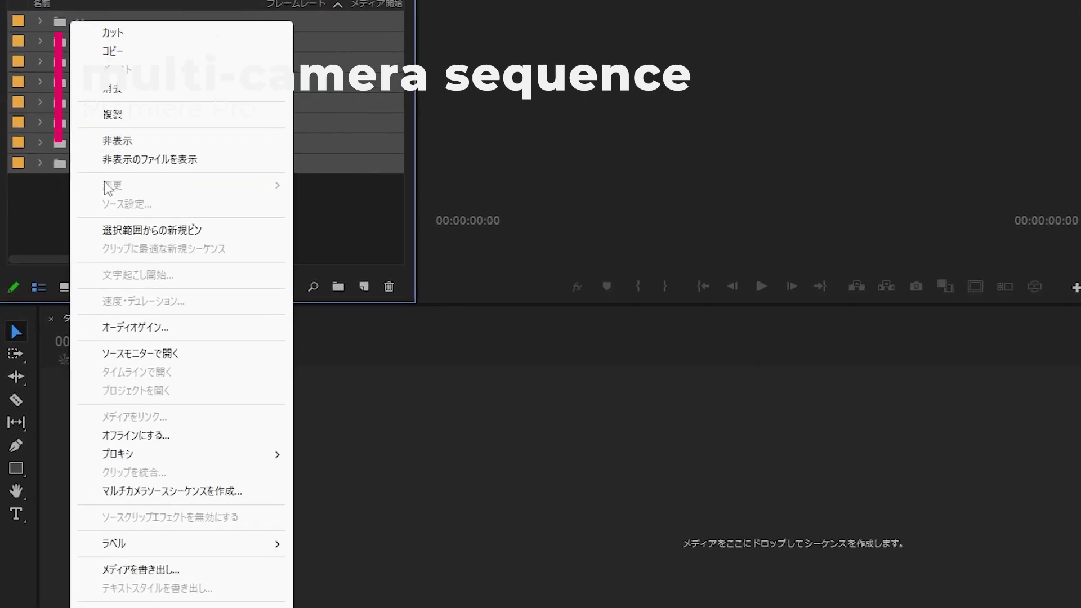
pyautogui.click(160, 492)
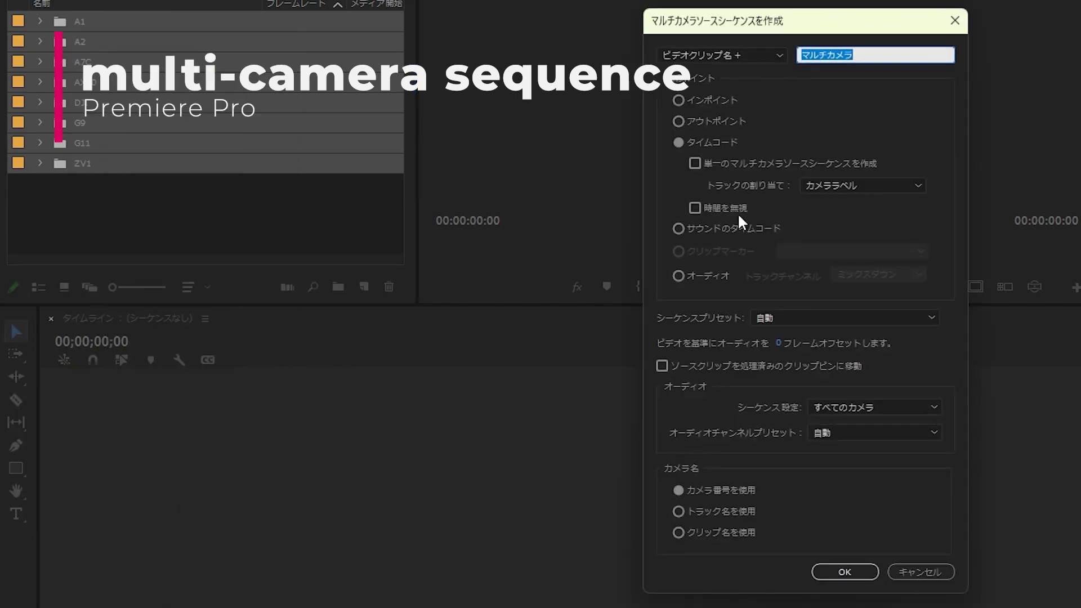
pyautogui.click(694, 161)
pyautogui.click(884, 188)
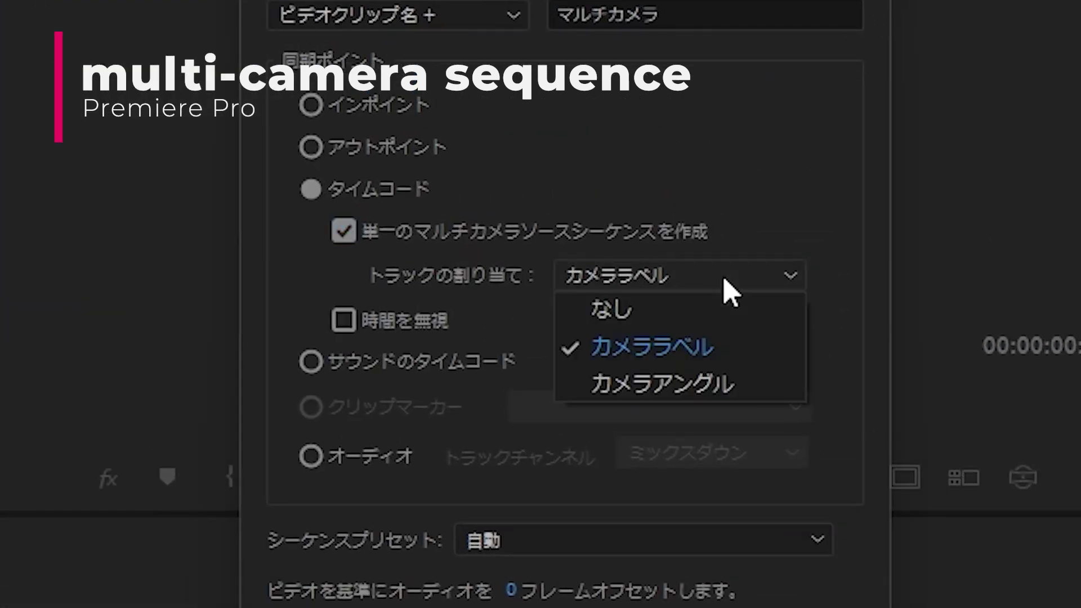
pyautogui.click(758, 356)
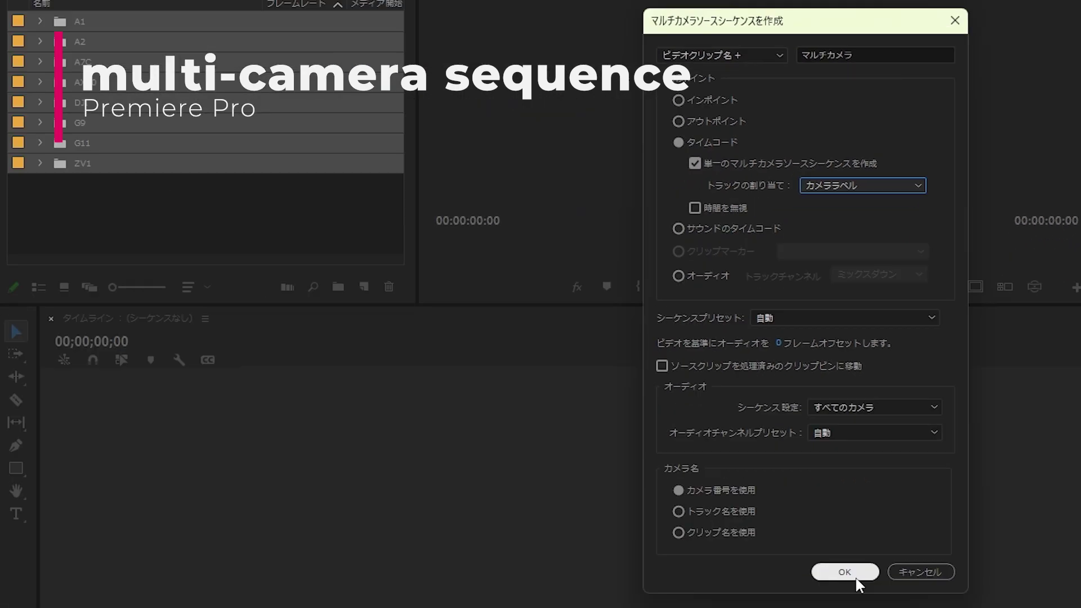
pyautogui.click(850, 574)
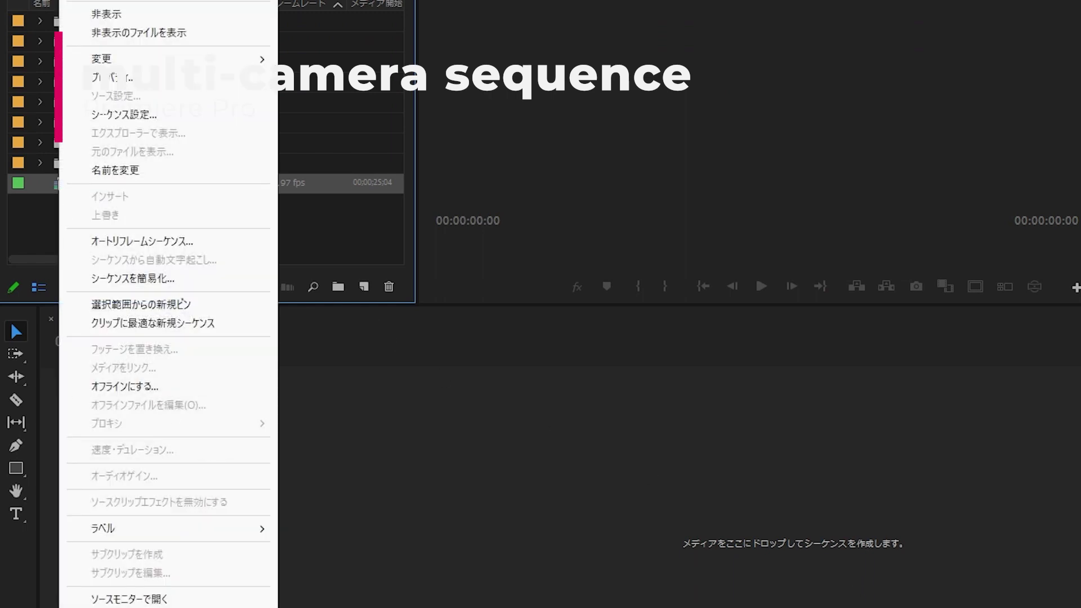
# Open the C0001.MP4マルチカメラ source sequence in the timeline.
pyautogui.scroll(-5, 169, 304)
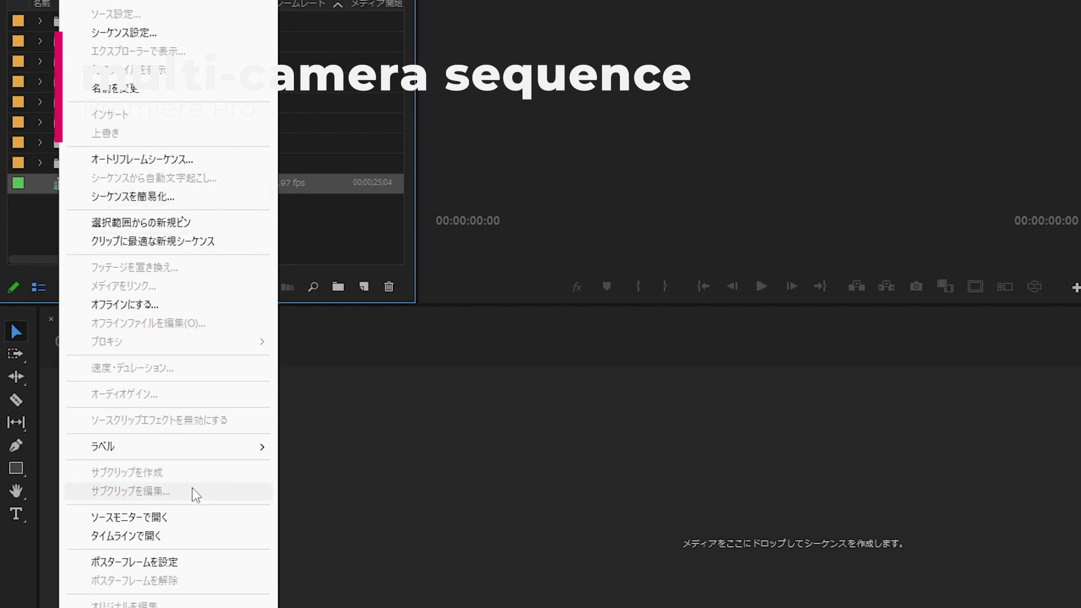
pyautogui.click(197, 536)
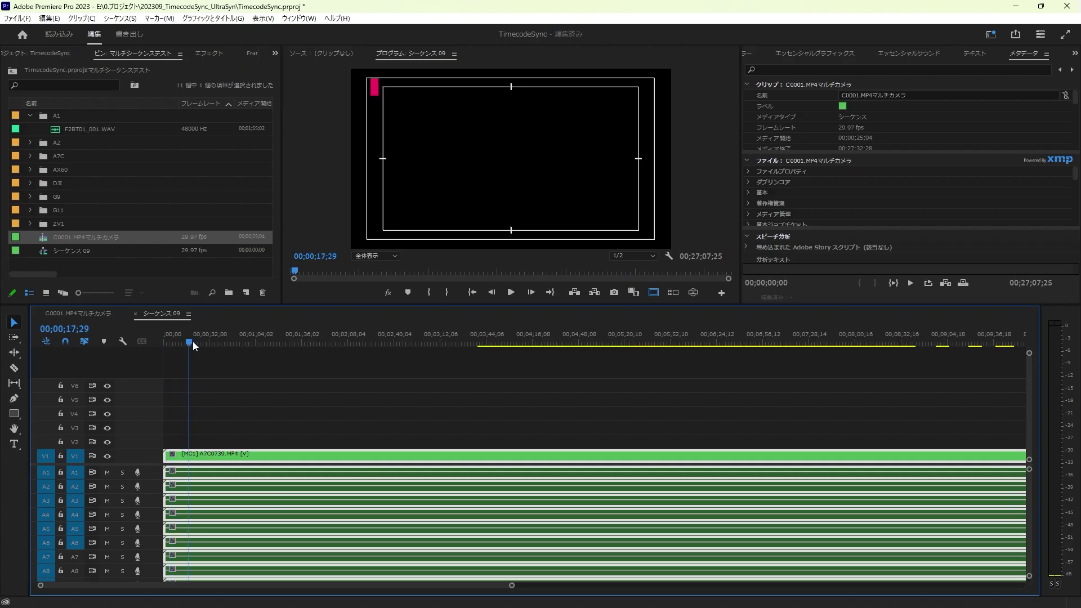
# Turn on the multi-camera preview and scrub シーケンス 09 from 00;00;49;19 to 00;01;52;18.
pyautogui.moveTo(188, 341); pyautogui.dragTo(235, 342)
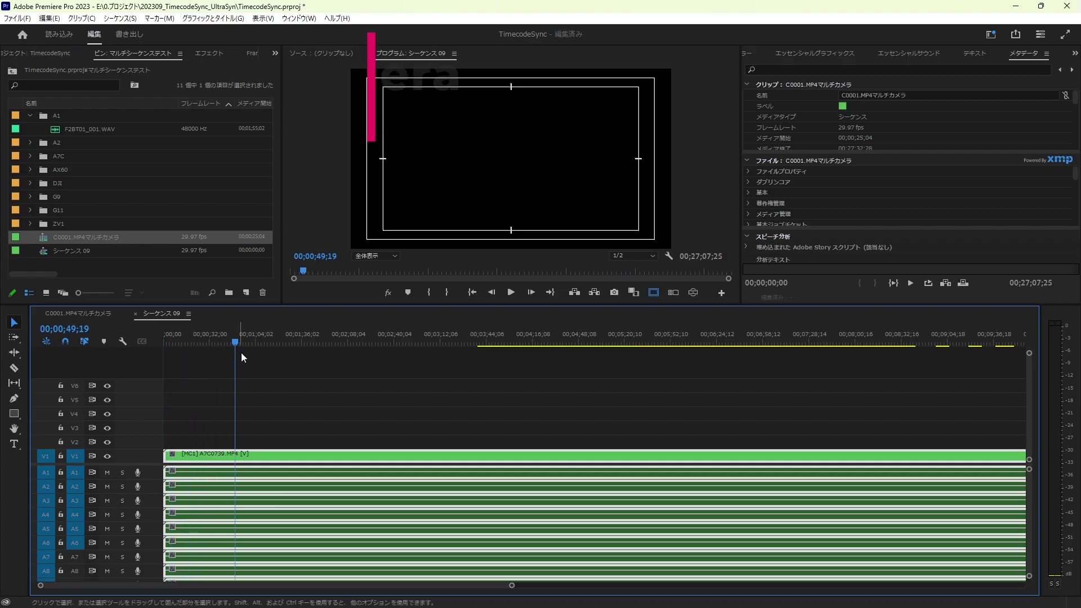
pyautogui.click(362, 380)
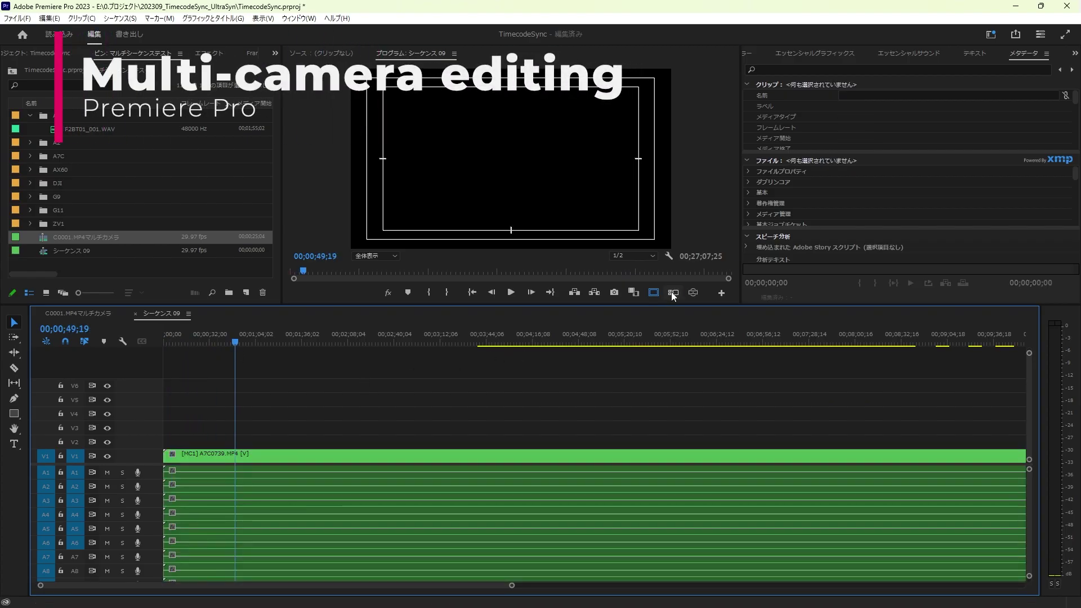
pyautogui.click(673, 292)
pyautogui.moveTo(235, 343); pyautogui.dragTo(956, 421)
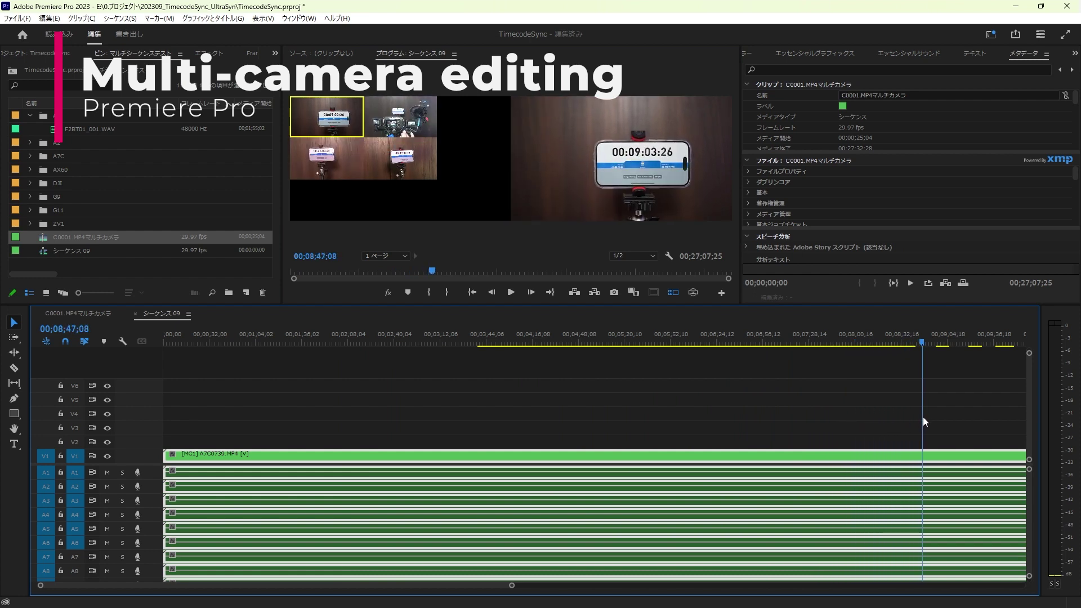
pyautogui.moveTo(970, 423); pyautogui.dragTo(981, 423)
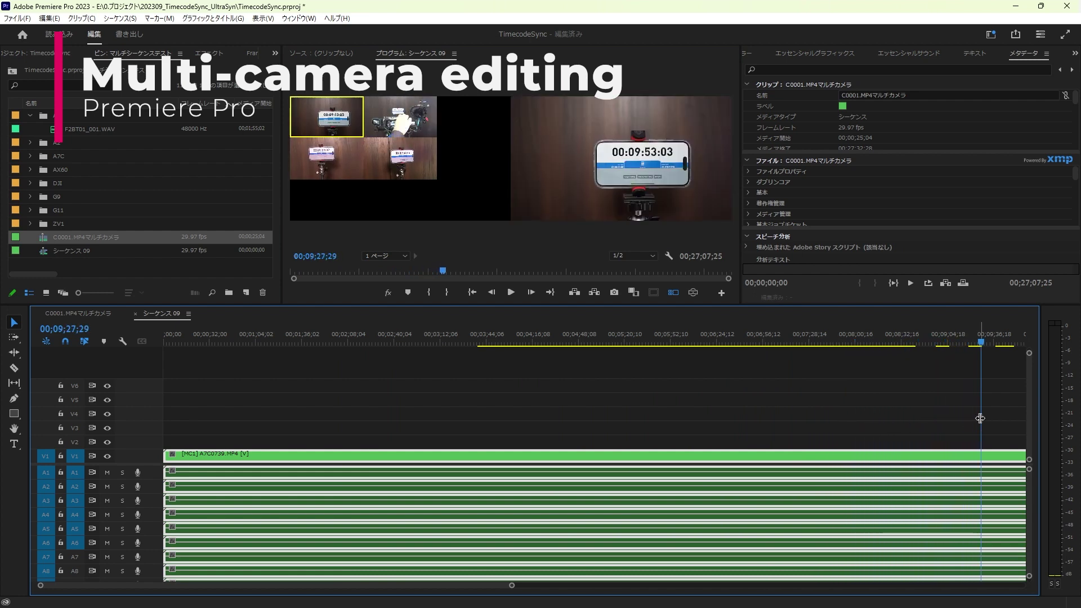
pyautogui.moveTo(504, 585); pyautogui.dragTo(845, 585)
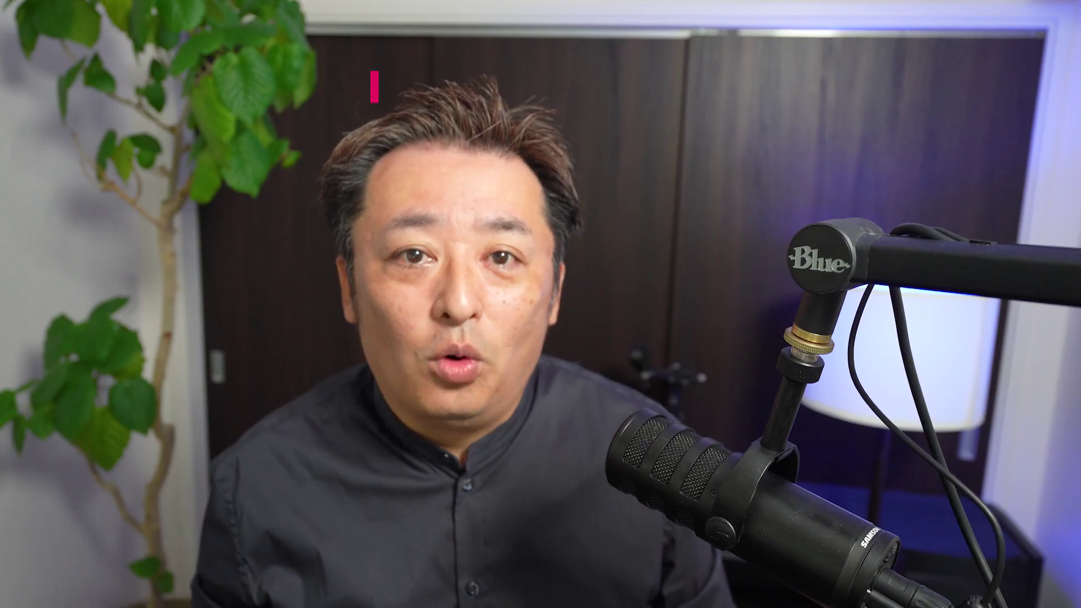